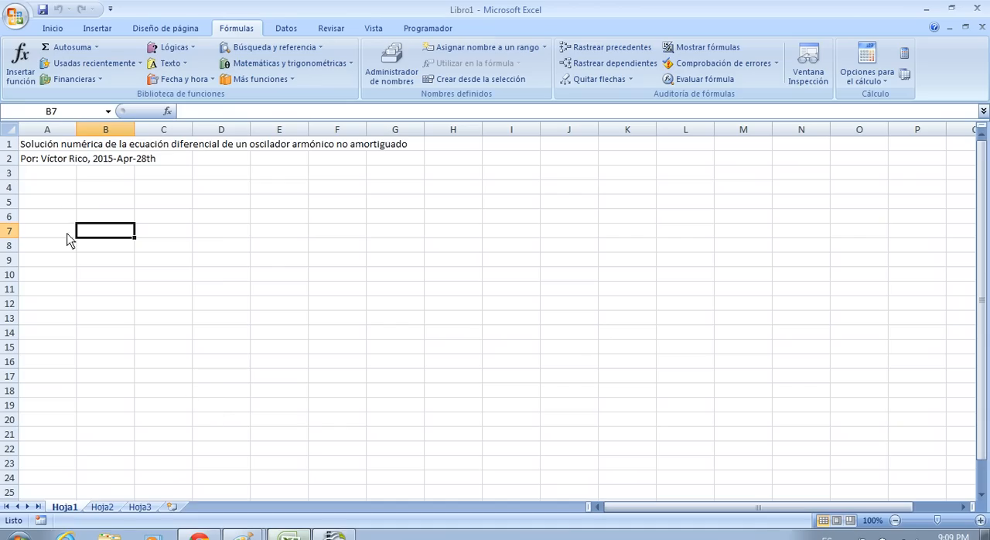
Step: Enter the label "k=" in cell A4 and the value 1 in B4
click(64, 193)
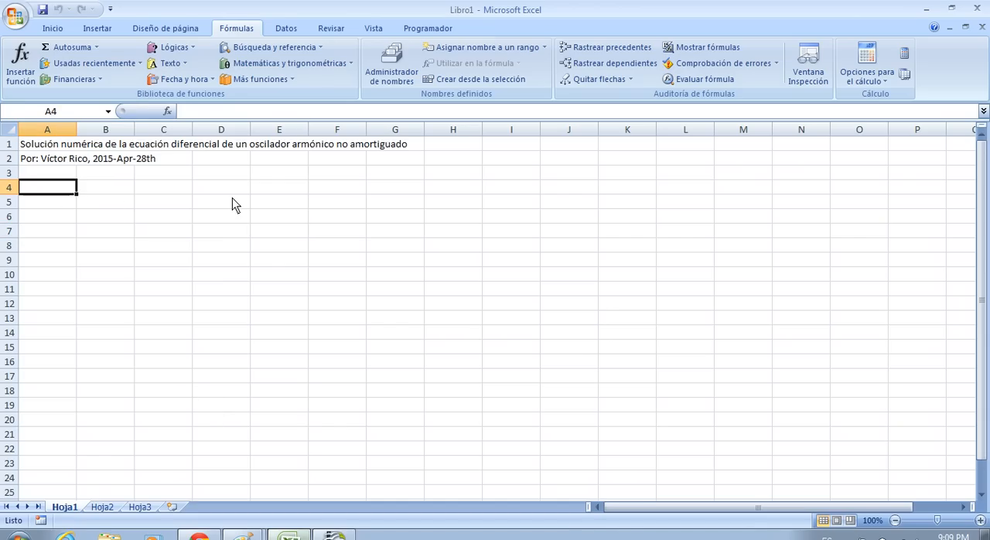
text(k=)
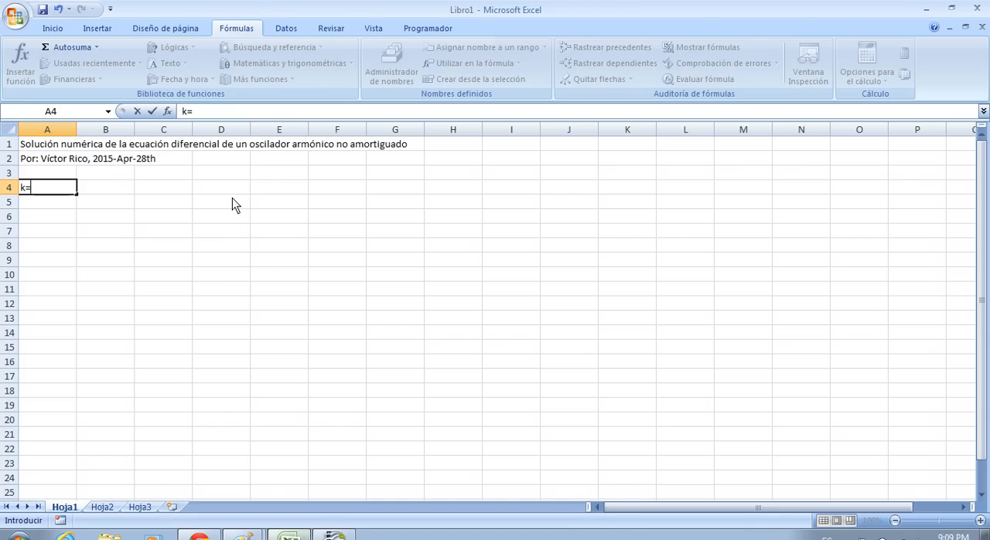
key(Return)
key(Up)
key(Right)
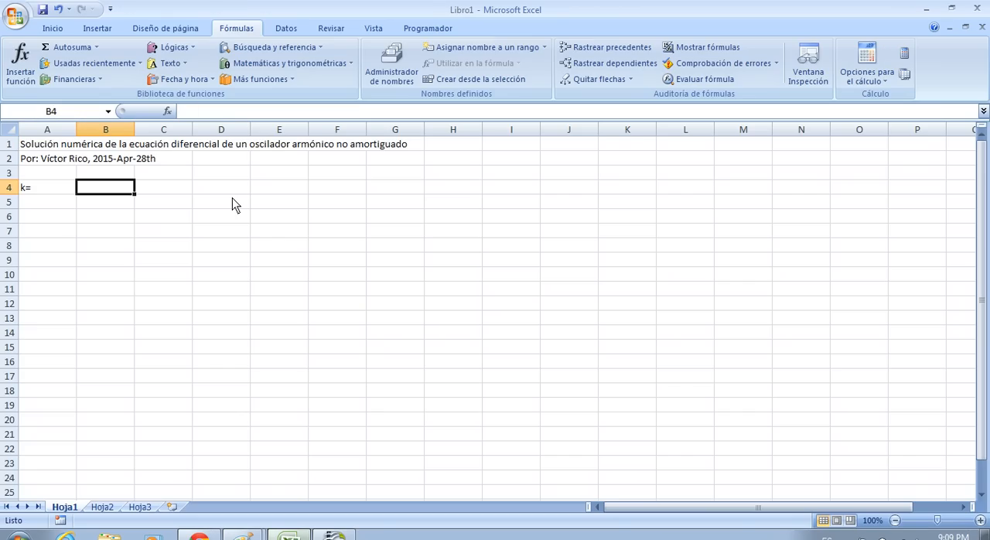
text(1)
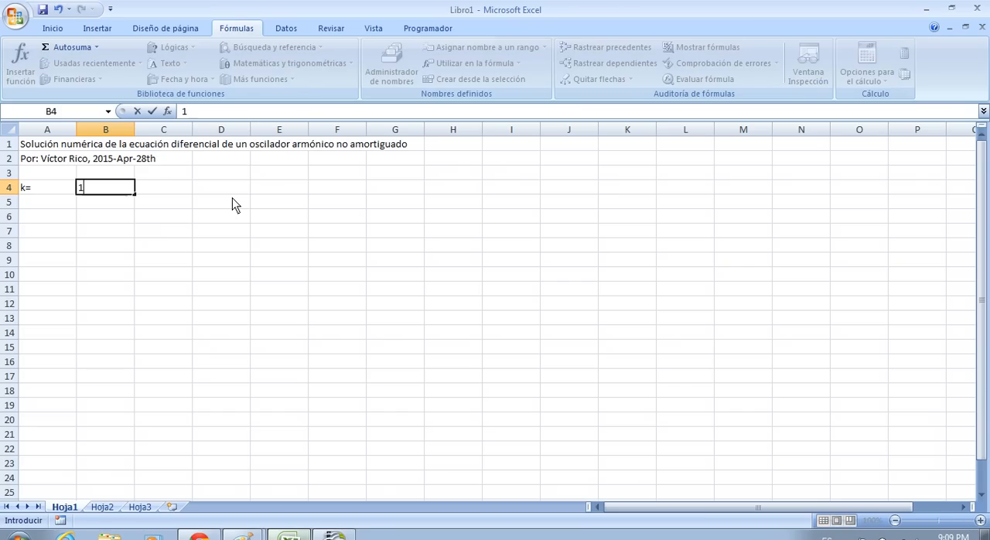
key(Return)
Step: Enter the label "m=" in cell A5 and the value 1 in B5
key(Left)
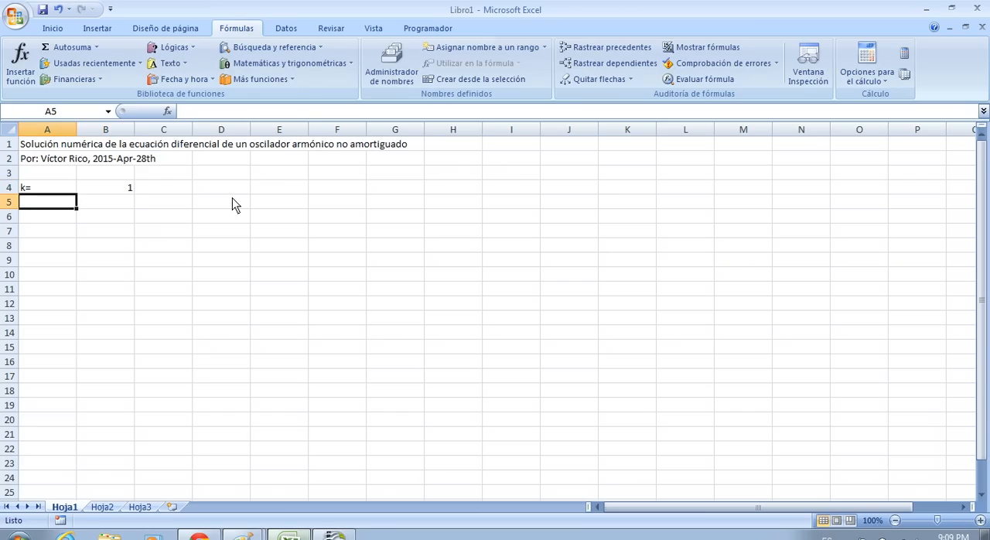
text(m=)
key(Return)
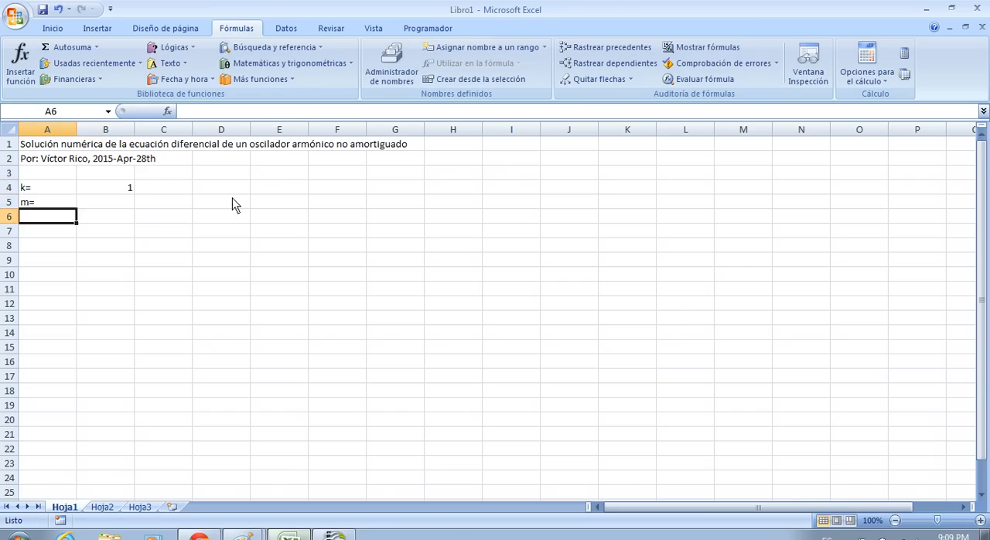
key(Up)
key(Right)
text(1)
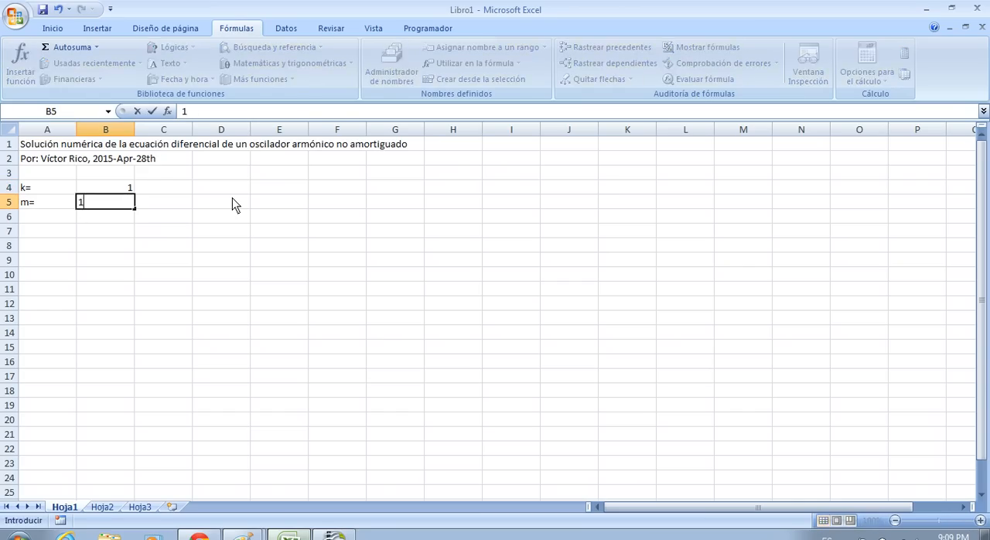
key(Return)
Step: Assign the name k to cell B4 and the name m to cell B5
key(Up)
key(Up)
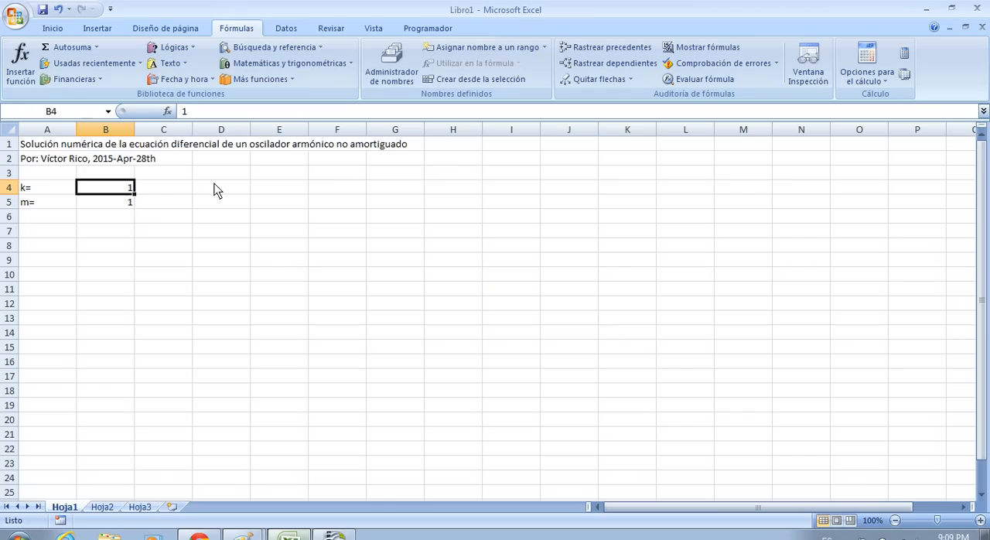
click(70, 112)
text(k)
key(Return)
key(Down)
click(70, 113)
text(m)
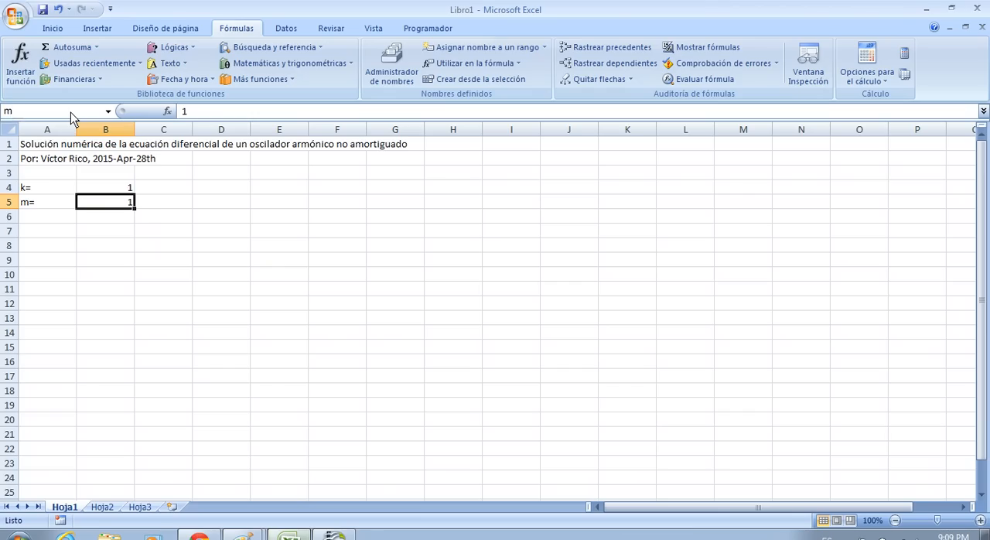
key(Return)
key(Down)
key(Up)
key(Up)
key(Down)
key(Down)
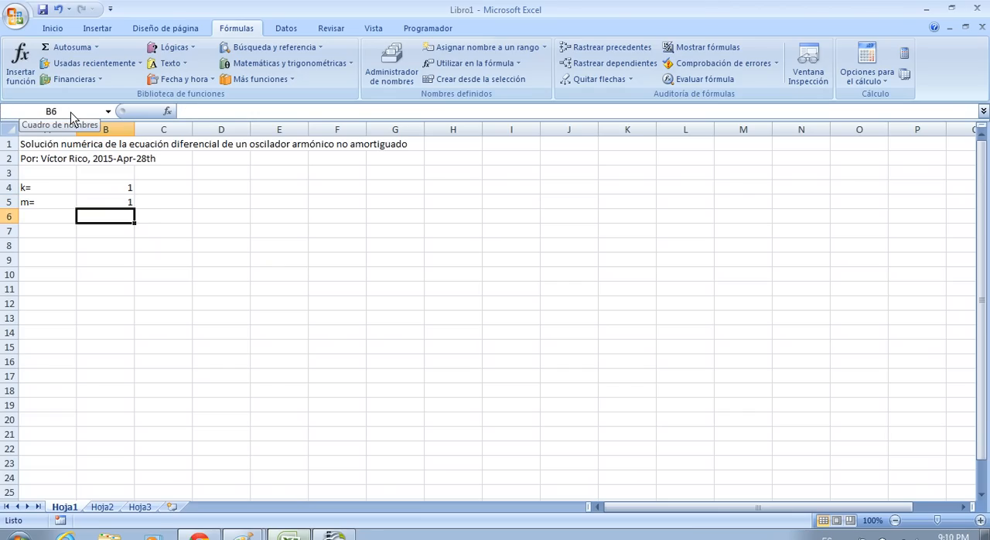
Step: Enter the initial-condition labels "x(0)=" in cell A6 and "v(0)=" in A7
key(Left)
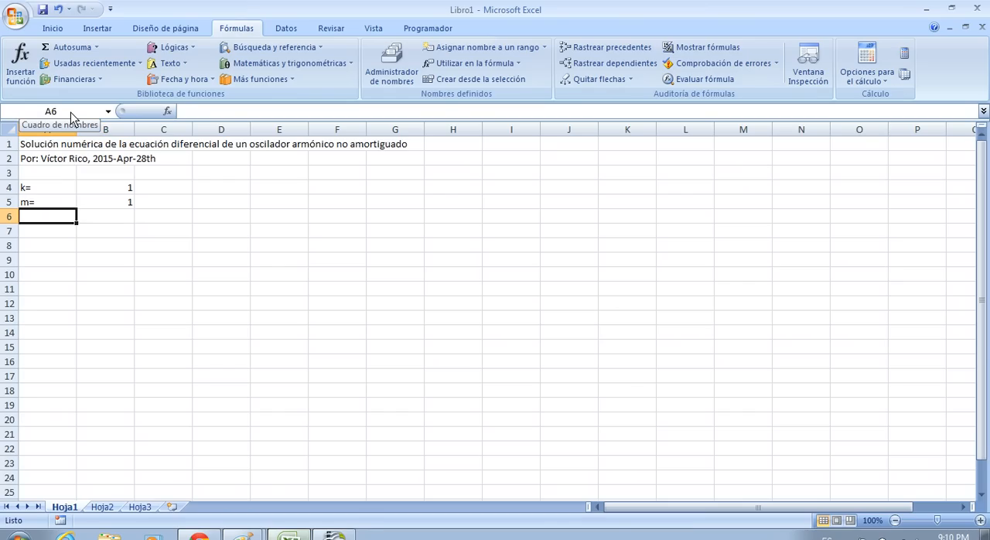
text(x)
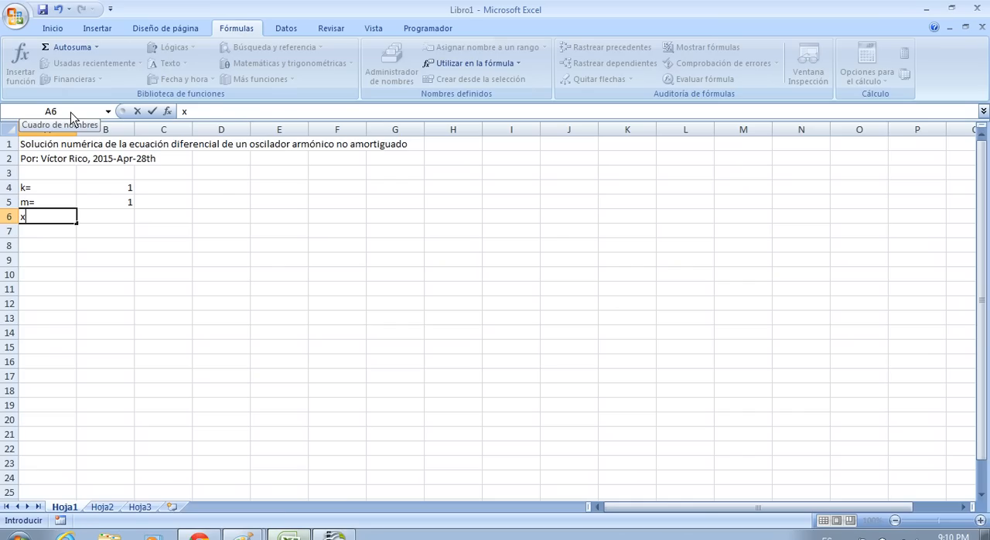
text((0)=)
key(Return)
text(v(0))
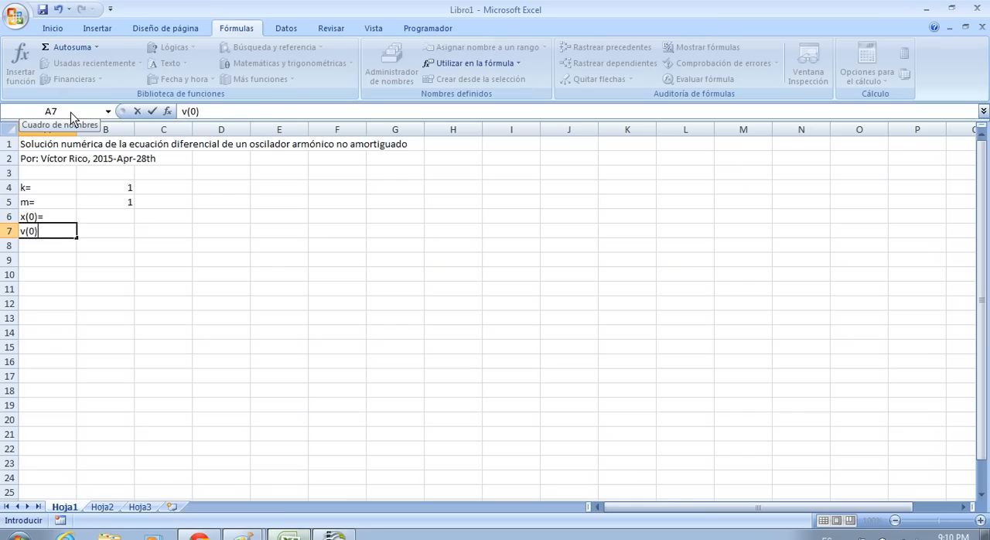
text(=)
key(Return)
Step: Enter the initial position 0.1 in cell B6 and the initial velocity 0 in B7
key(Up)
key(Up)
key(Right)
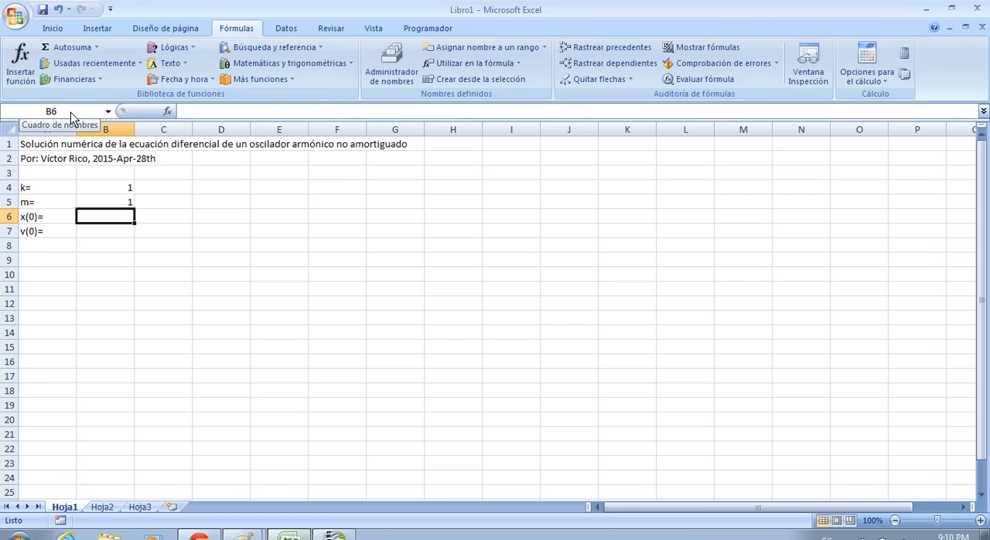
text(0)
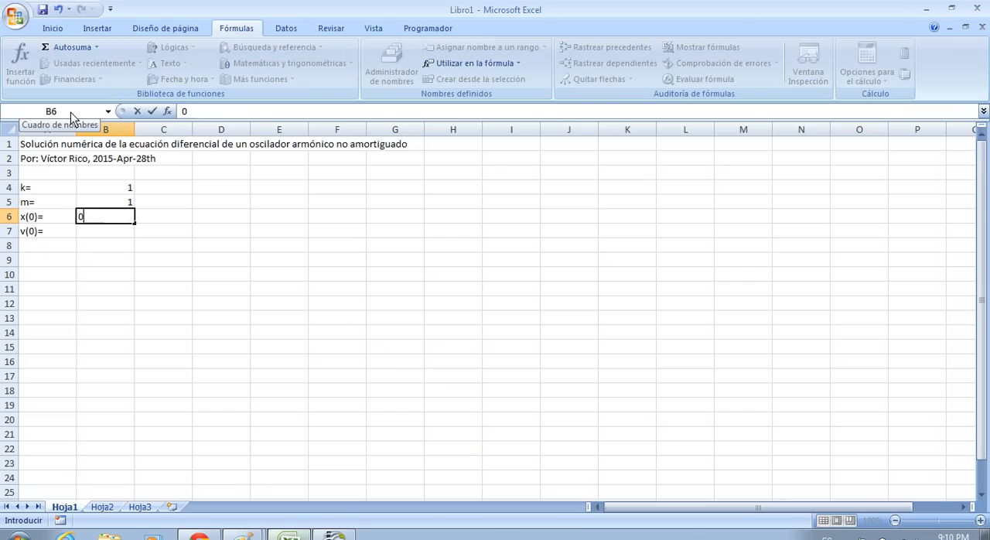
text(.1)
key(Return)
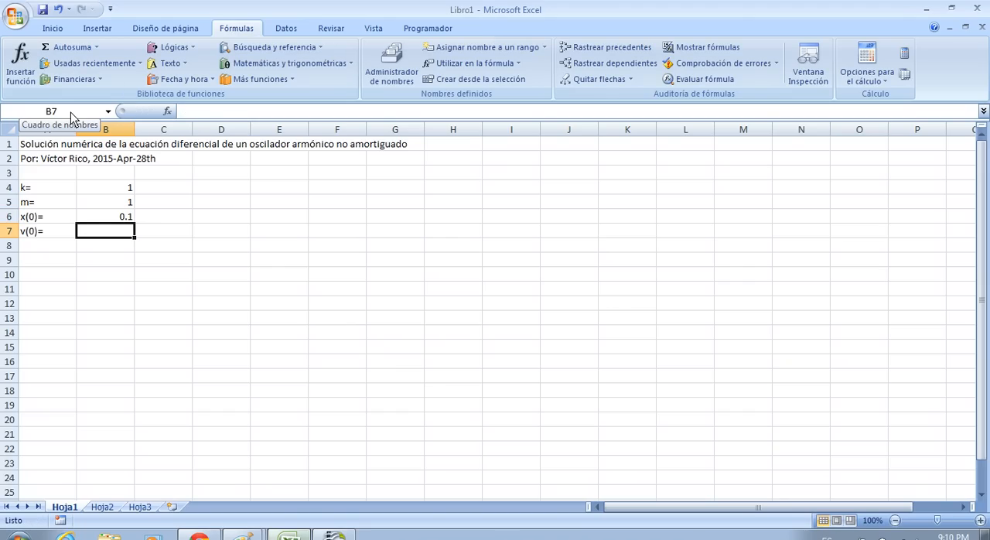
text(0)
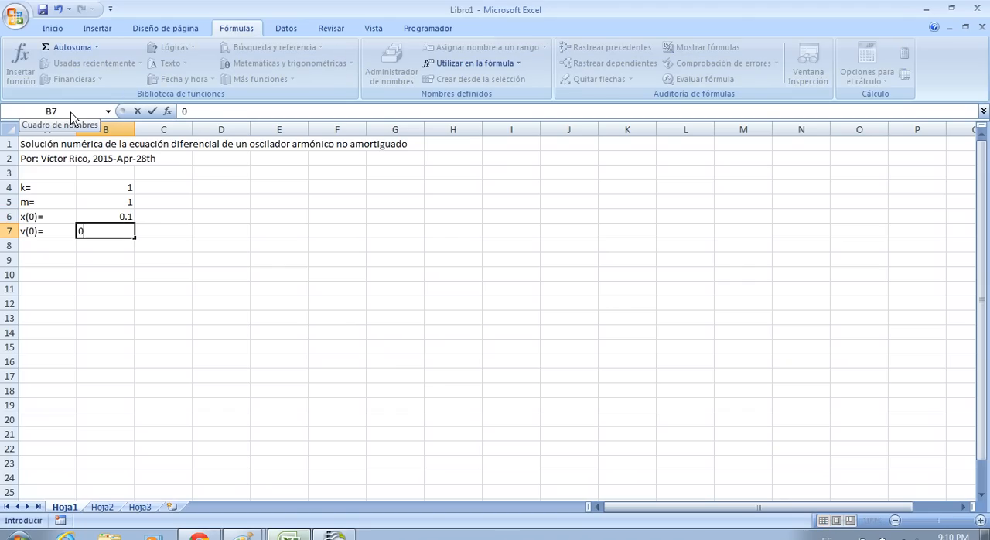
key(Return)
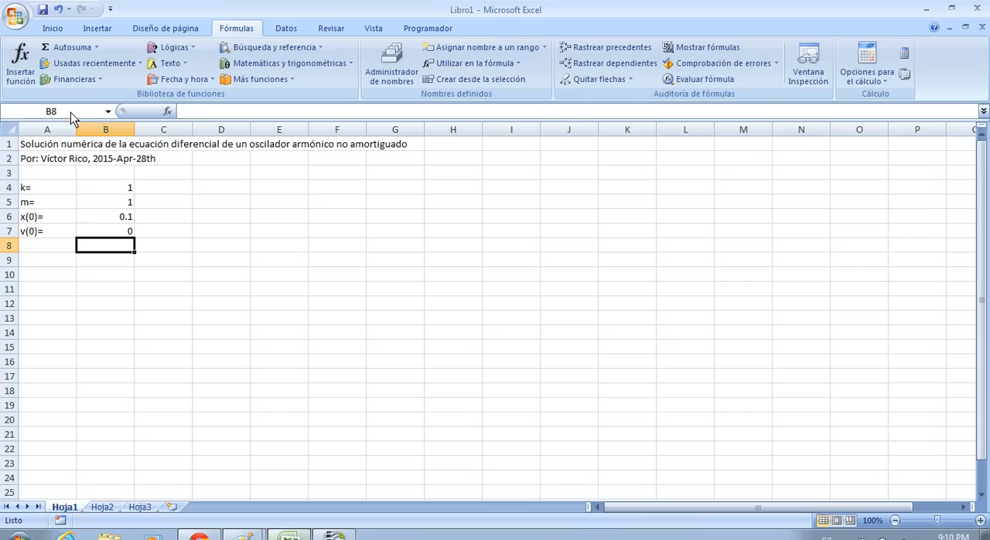
Step: Assign the name x_0 to cell B6 and the name v_0 to cell B7
key(Up)
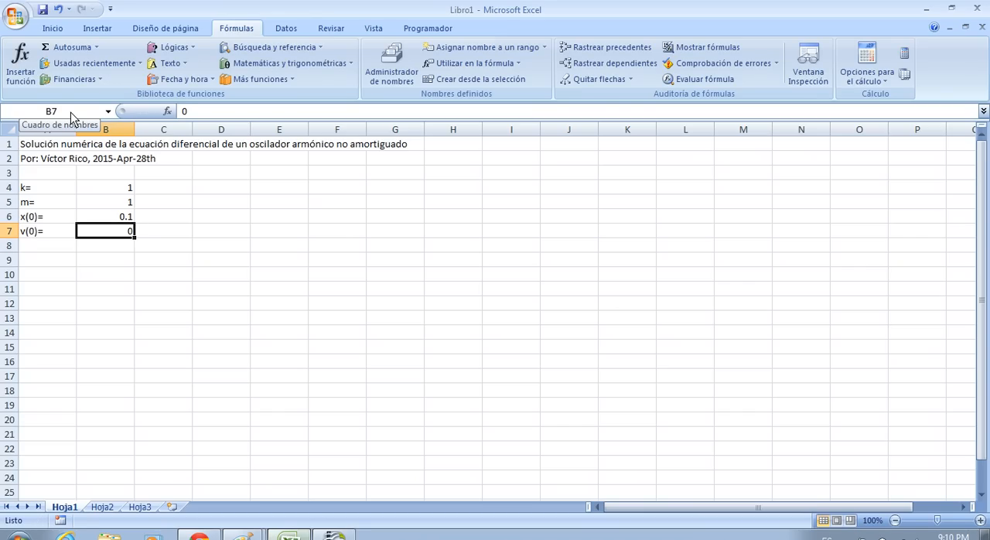
click(109, 215)
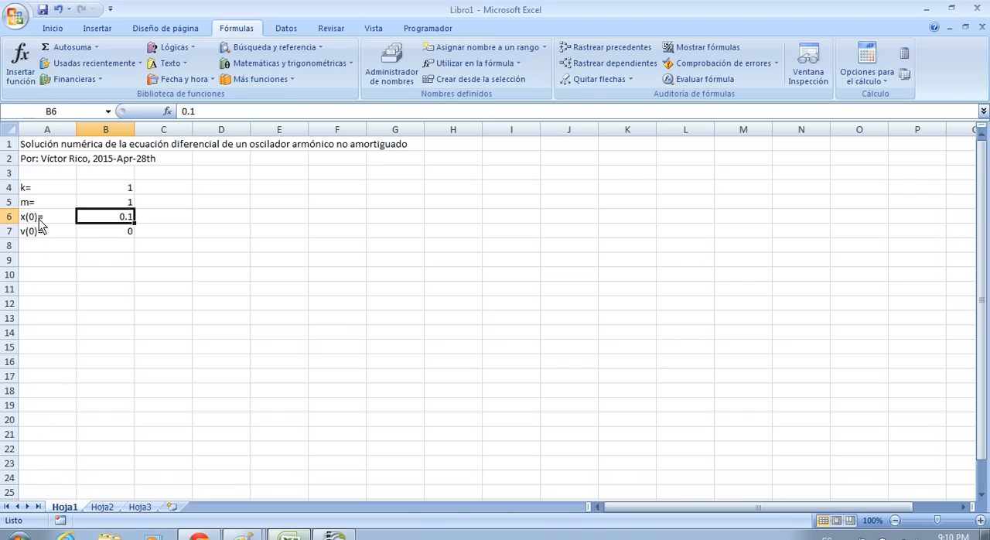
click(74, 112)
text(x_0)
key(Return)
key(Return)
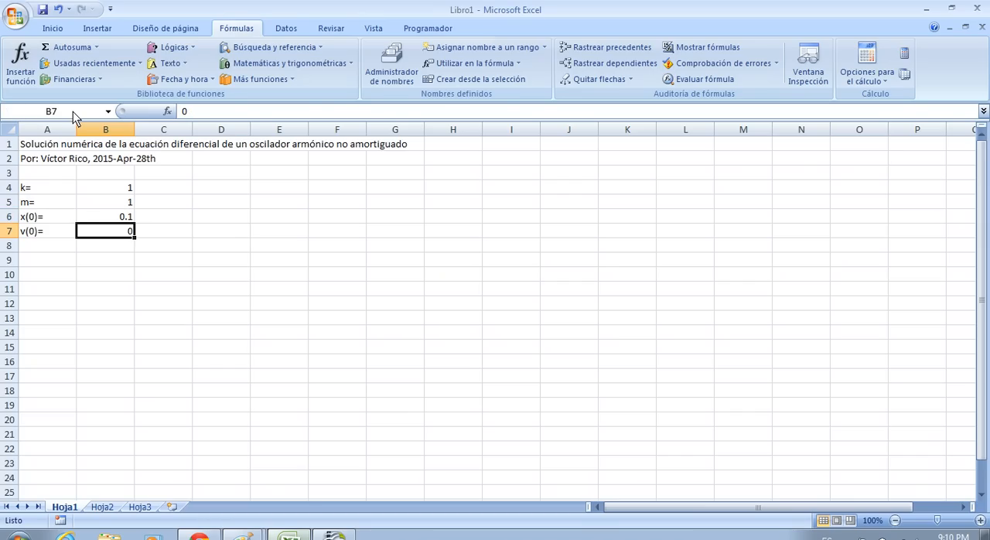
click(75, 118)
text(v_0)
key(Return)
key(Return)
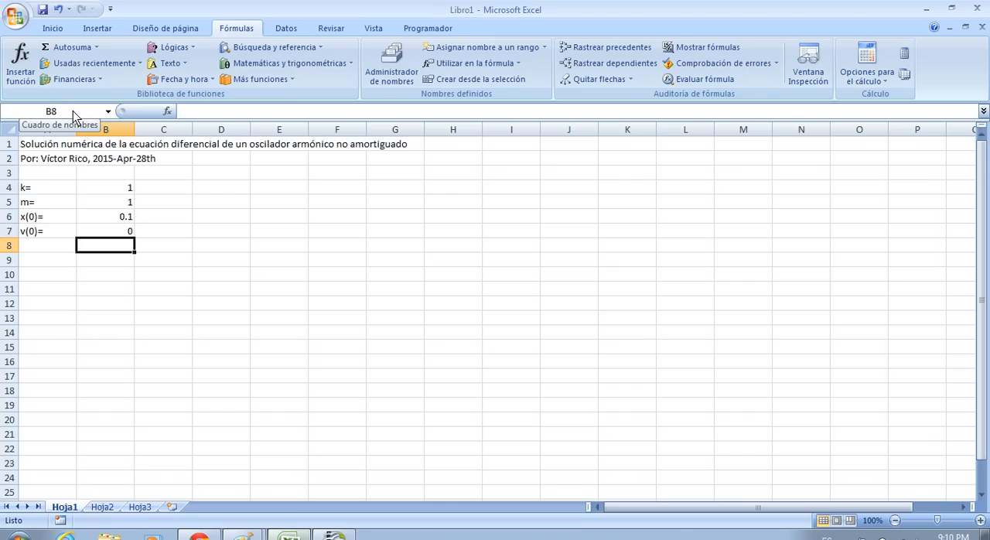
Step: Enter the time-step label "dt=" in cell A8 and the value 0.01 in B8
key(Left)
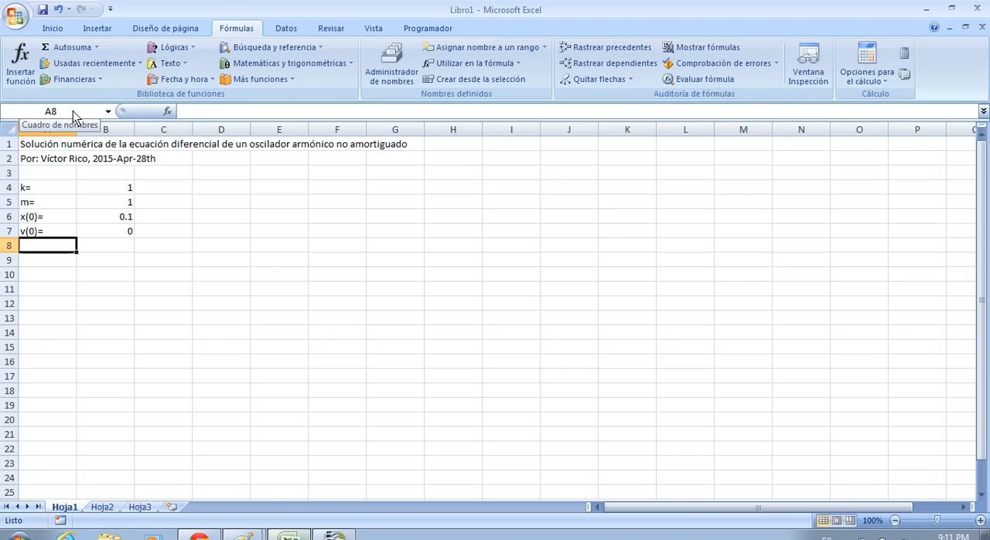
text(dt)
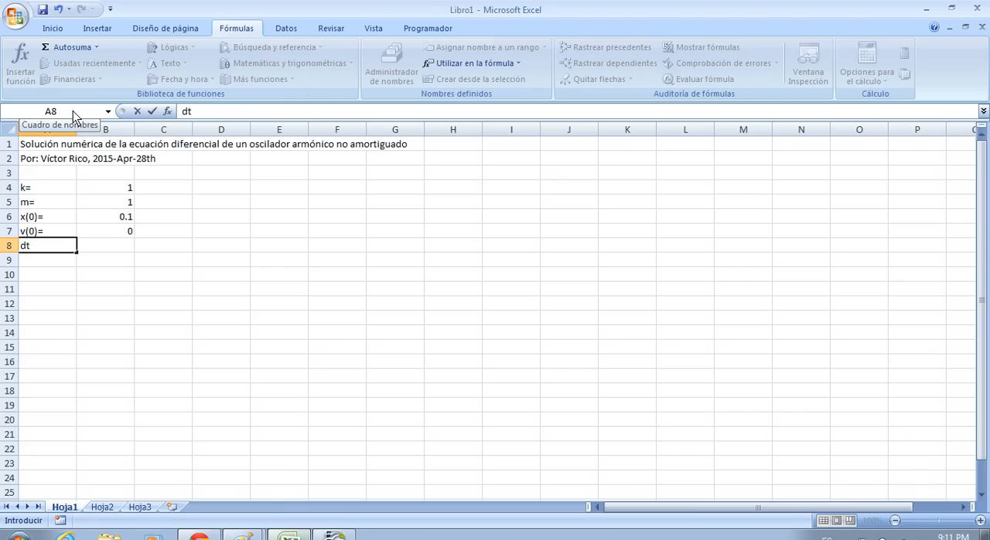
text(=)
key(Return)
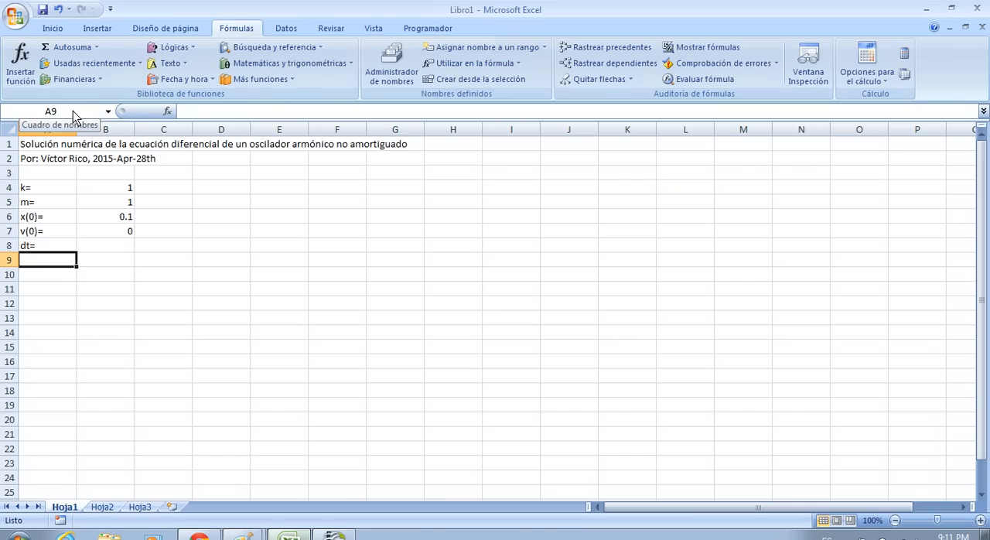
key(Up)
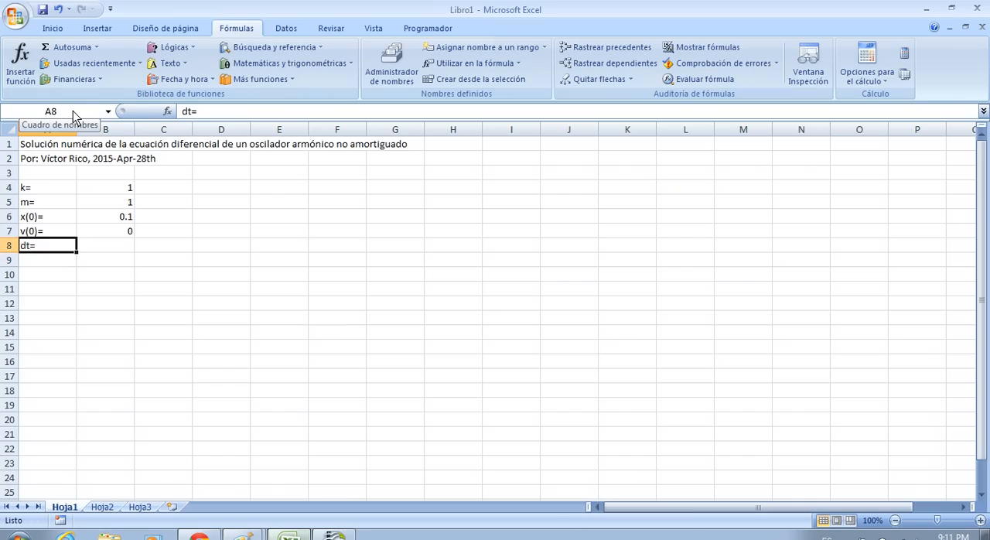
key(Right)
key(Left)
key(Right)
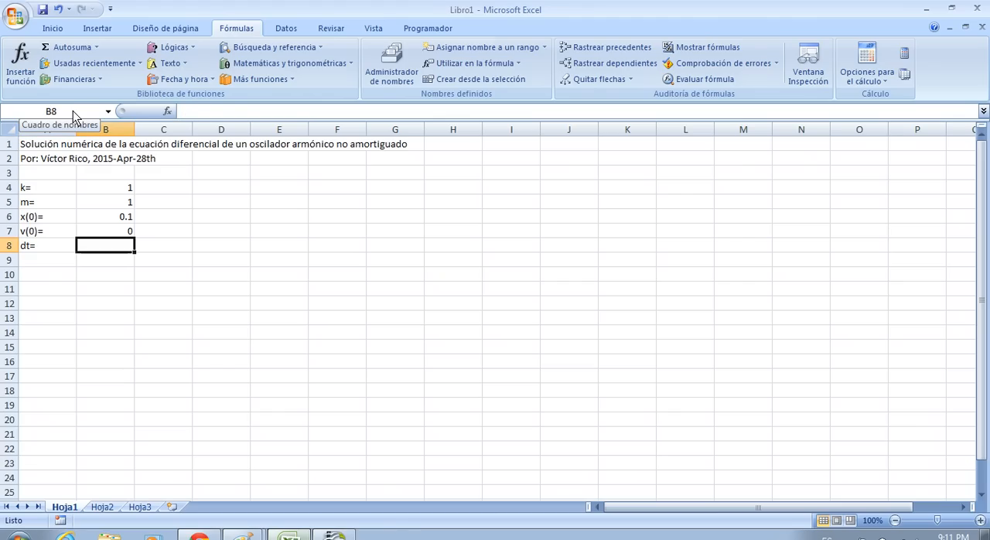
text(0.0)
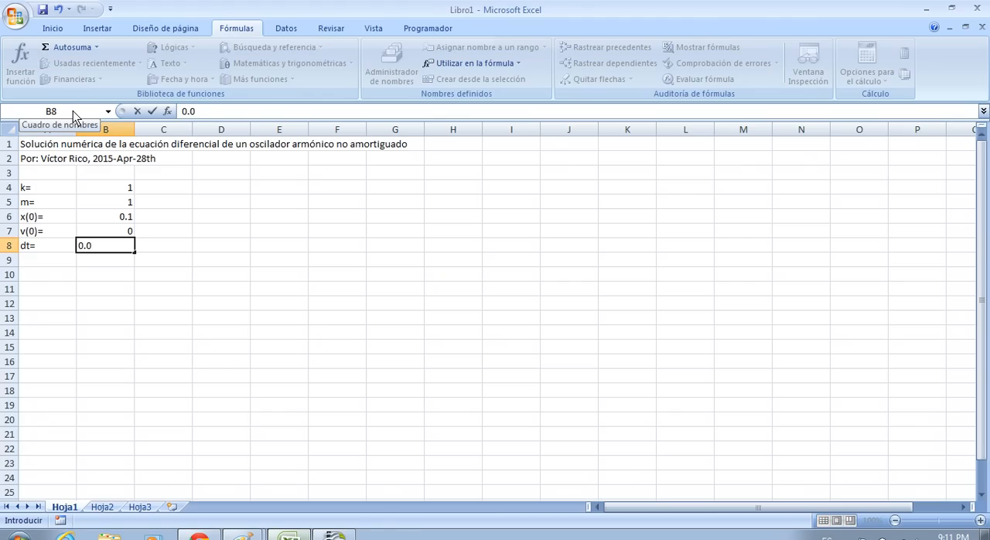
text(1)
key(Return)
Step: Assign the name dt to the time-step value in cell B8
key(Up)
click(73, 112)
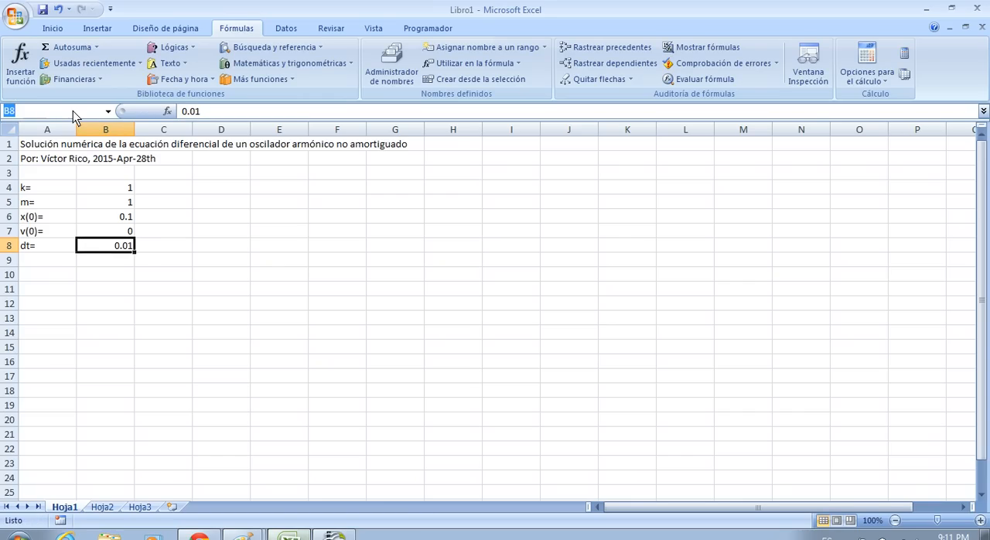
text(dt)
key(Return)
key(Return)
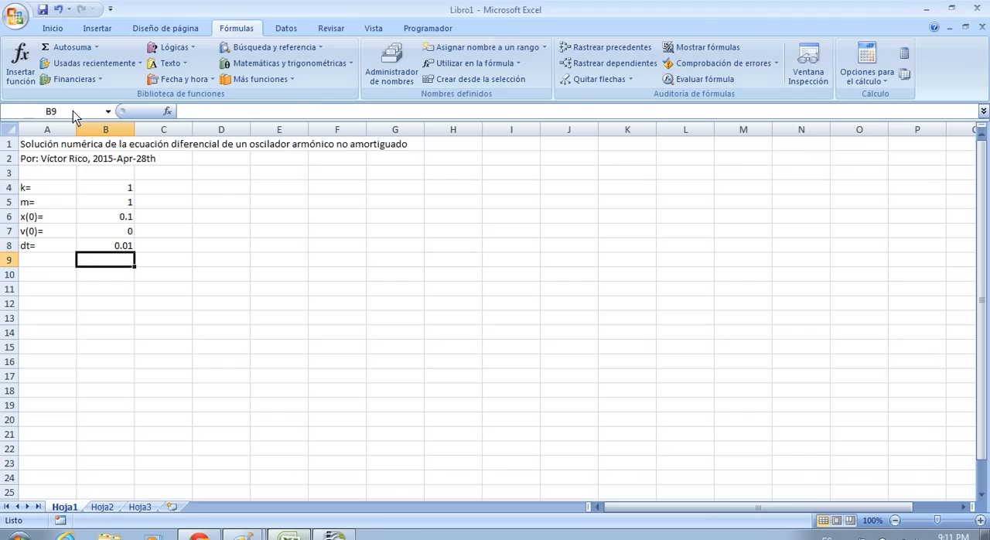
Step: Check the names assigned to the parameter value cells B4 through B8
key(Return)
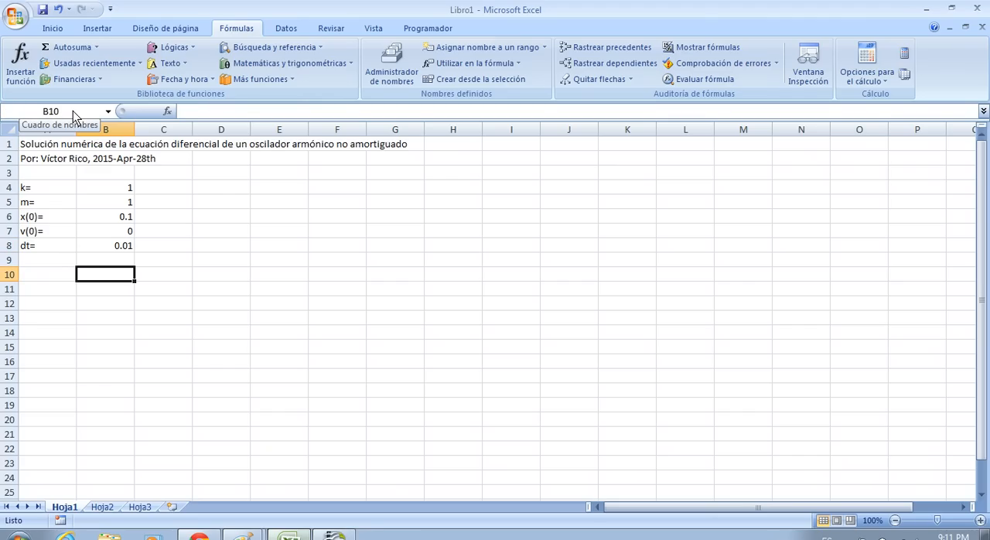
key(Up)
key(Up)
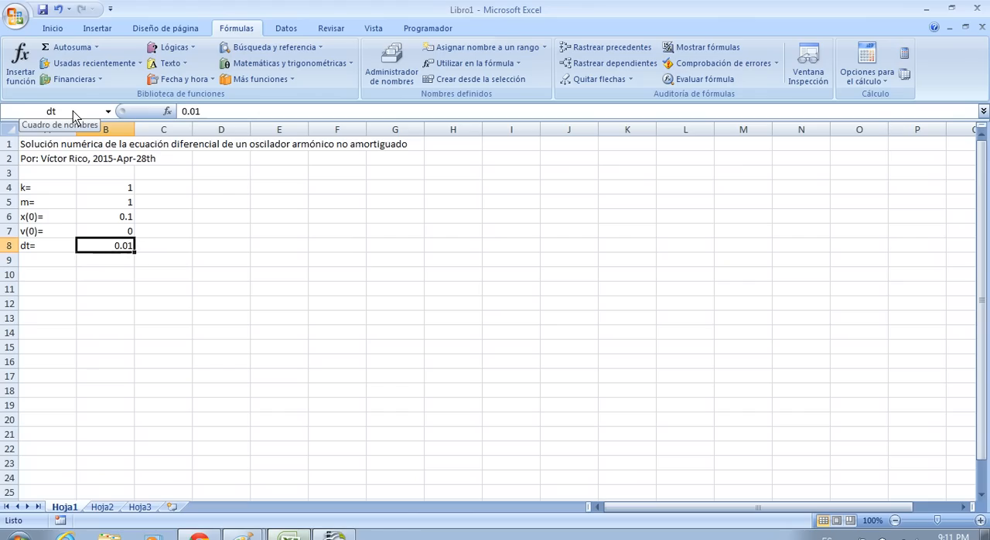
key(Down)
key(Up)
key(Left)
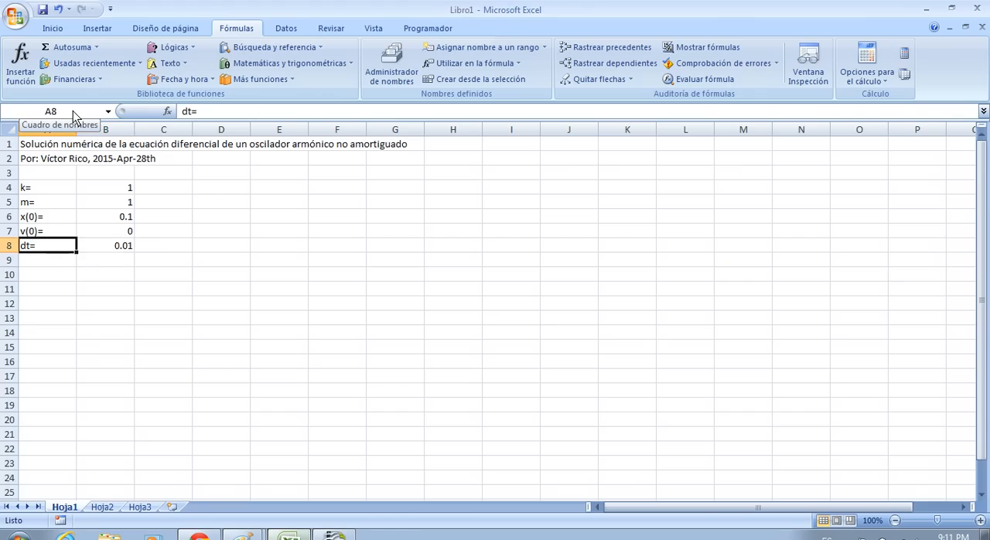
key(Right)
key(Up)
key(Up)
key(Up)
key(Up)
key(Down)
key(Down)
key(Down)
key(Down)
key(Down)
key(Down)
key(Down)
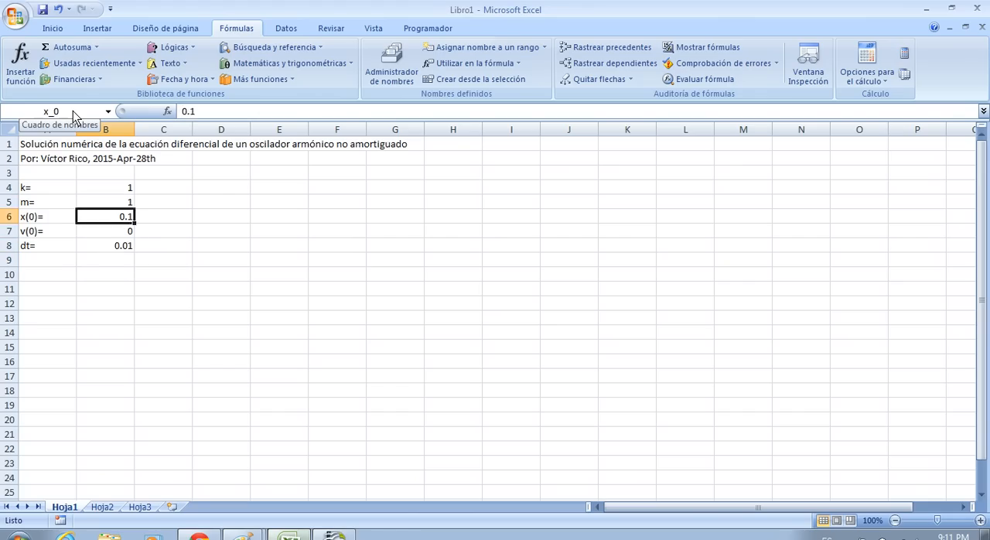
key(Left)
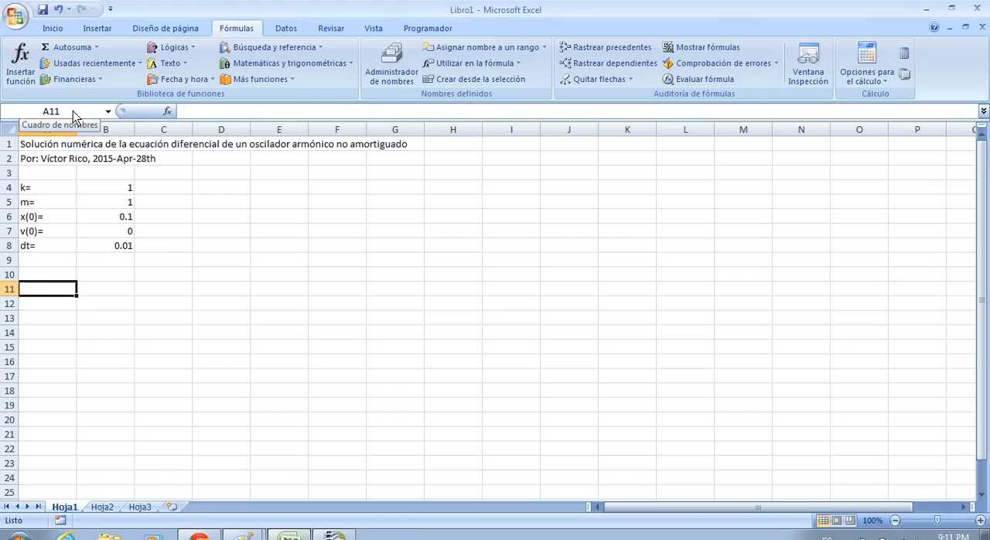
Step: Enter the column headers "t" in cell A12 and "x(t)" in cell B12
key(Down)
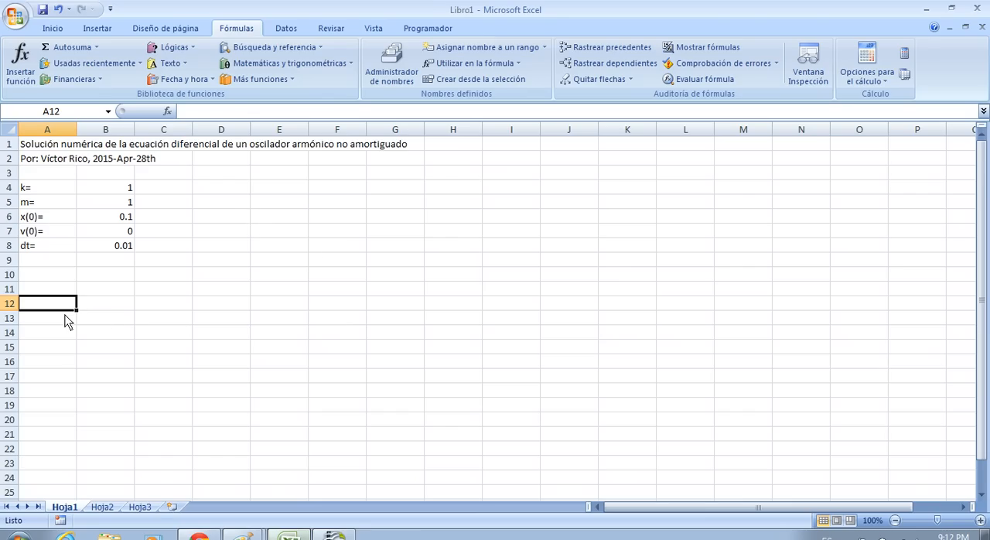
text(t)
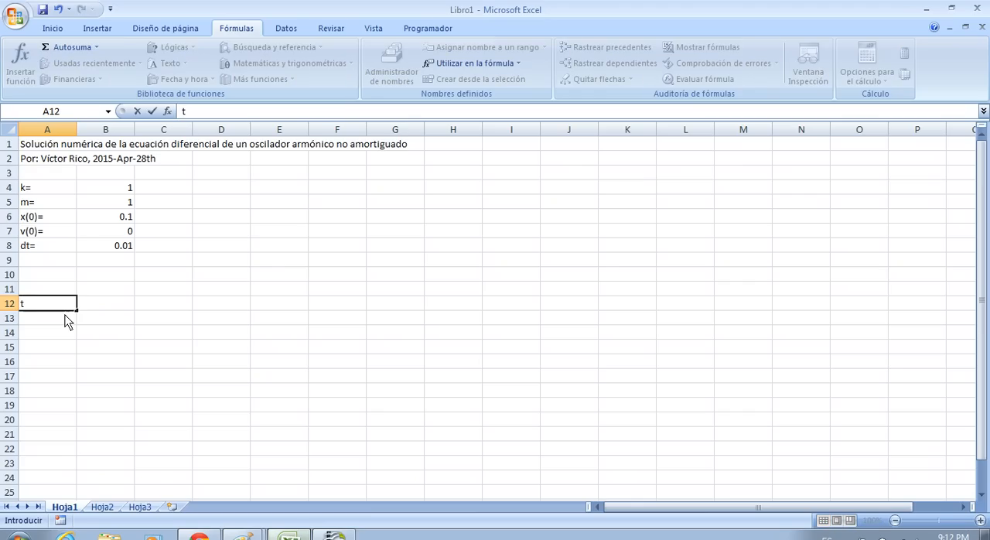
key(Return)
key(Up)
key(Right)
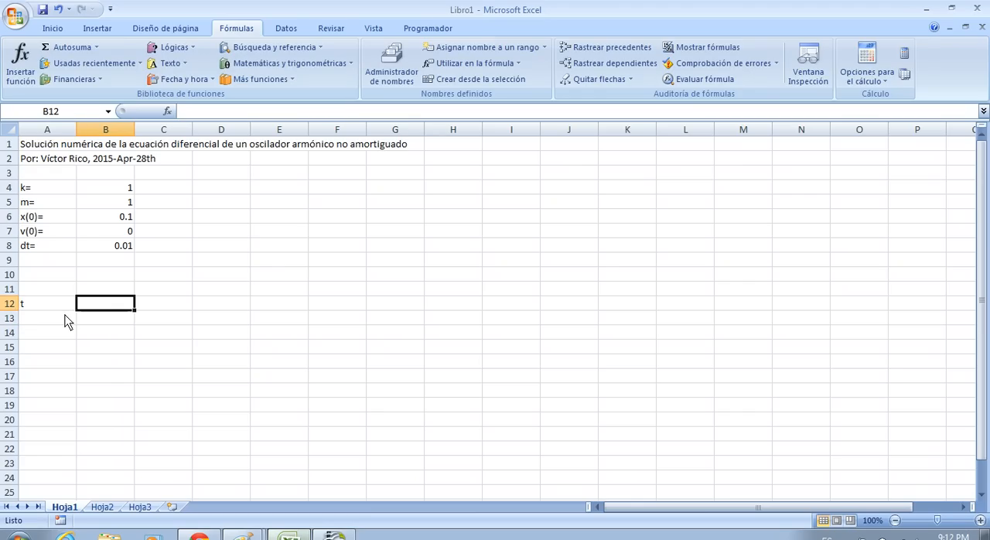
text(x(t))
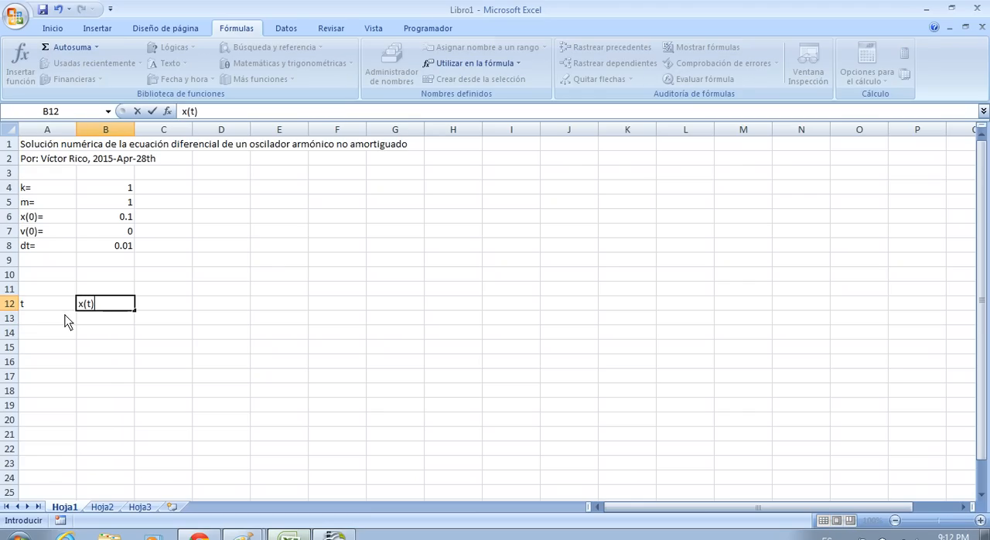
key(Return)
key(Left)
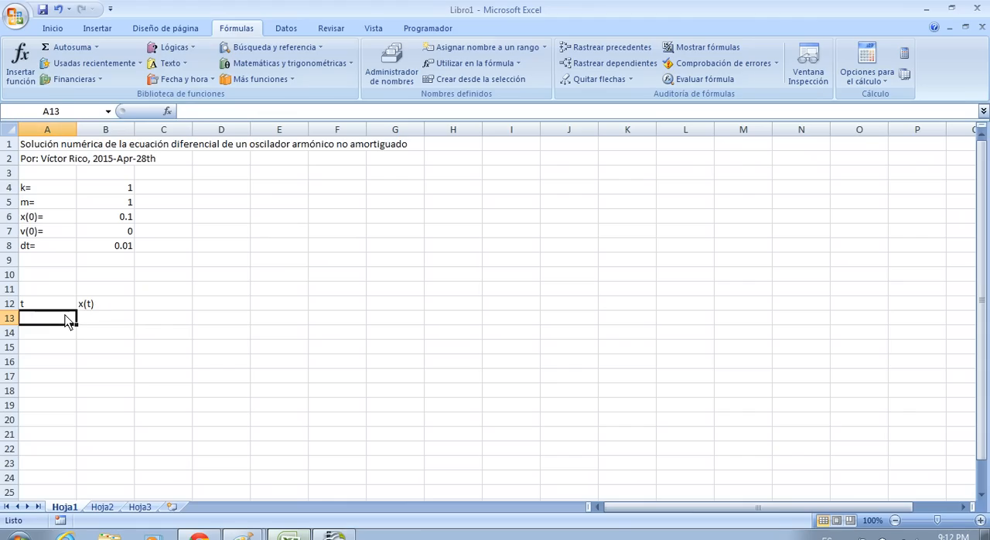
drag(73, 323, 71, 449)
click(97, 350)
drag(58, 318, 87, 358)
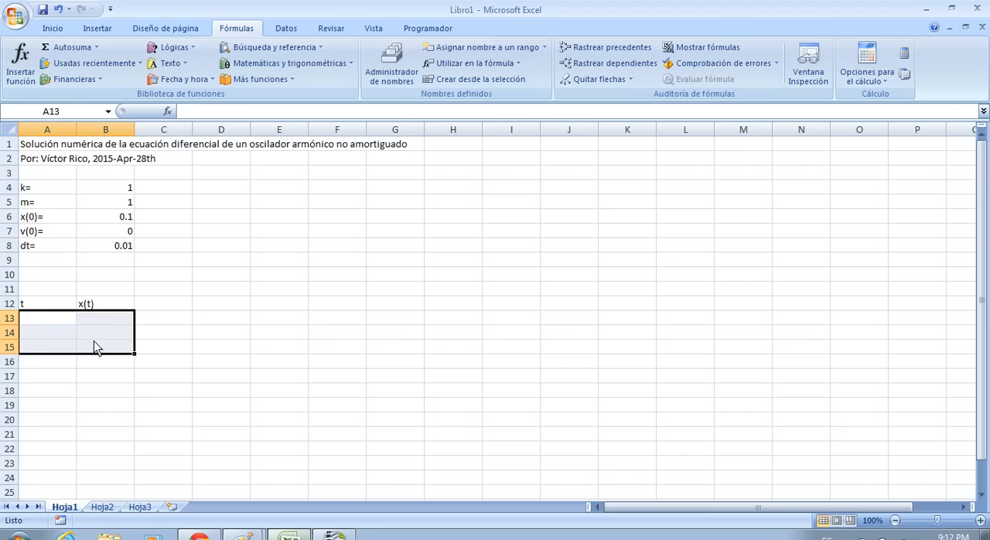
click(173, 323)
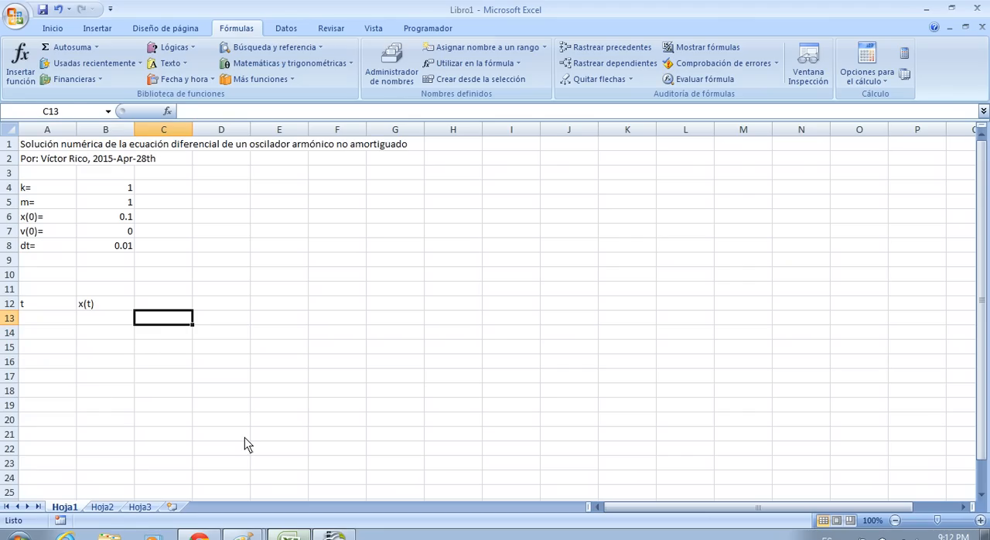
Step: Switch to the Ecuaciones.gif image in Paint to review the oscillator's differential equation, and return to the Excel workbook
click(237, 534)
click(236, 485)
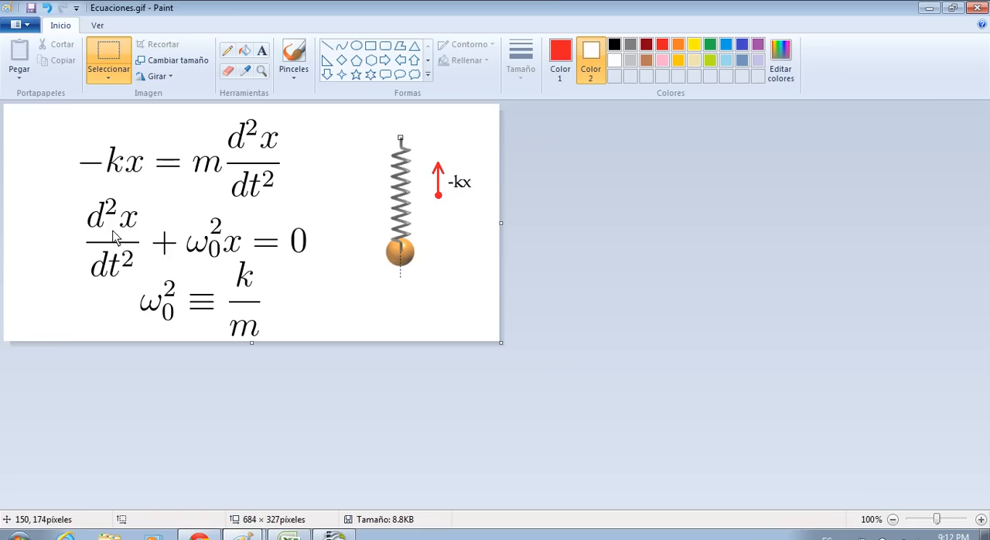
click(289, 534)
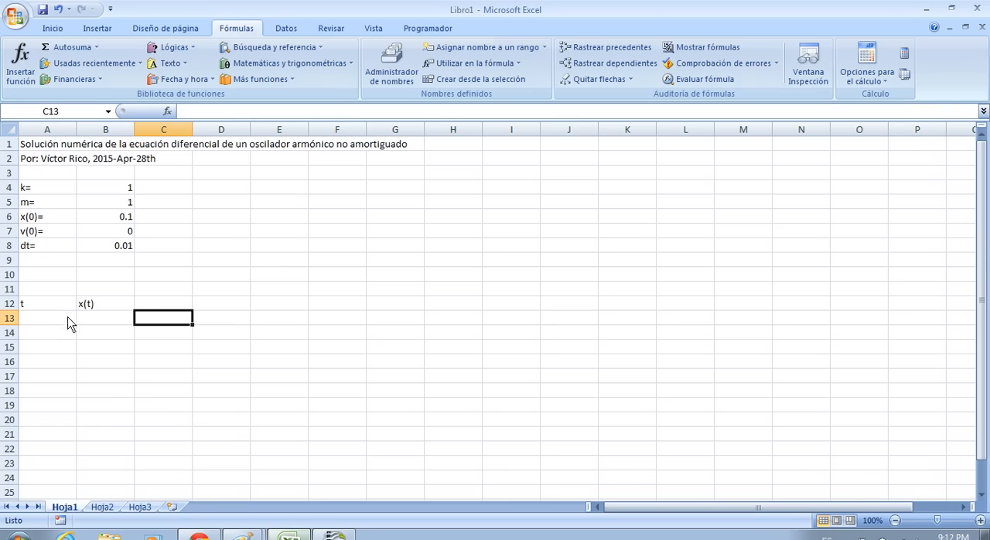
click(63, 318)
click(99, 320)
click(100, 347)
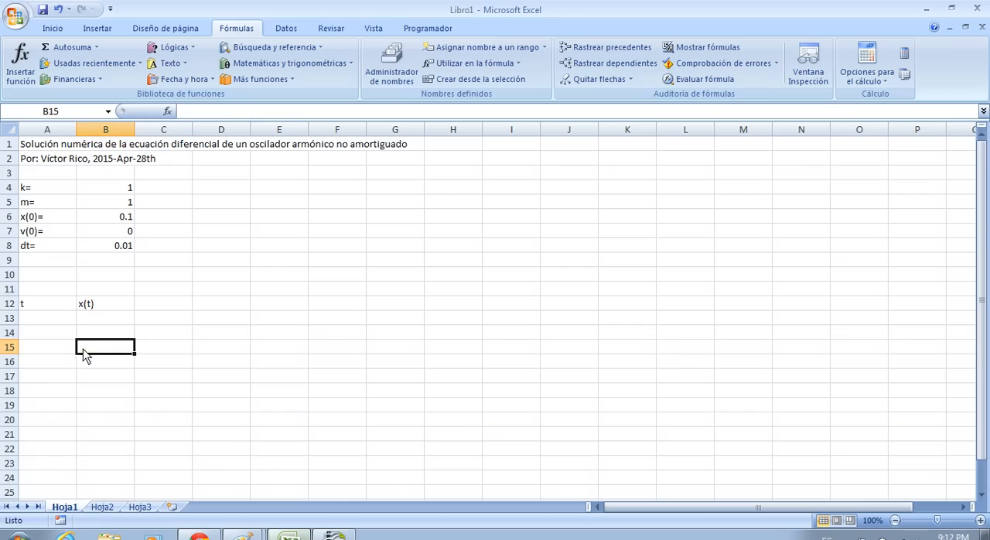
click(61, 362)
click(102, 362)
click(59, 378)
click(95, 379)
click(61, 395)
click(100, 396)
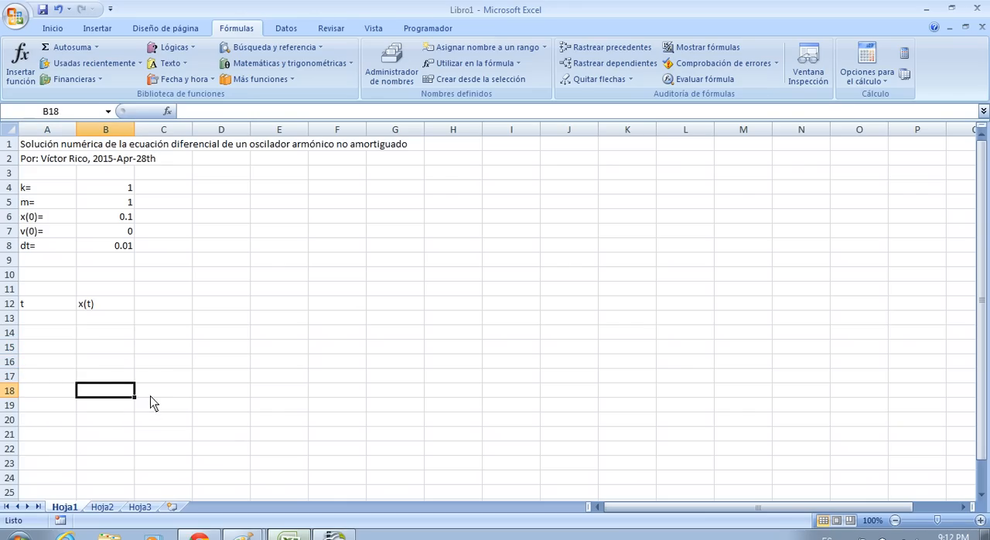
click(232, 286)
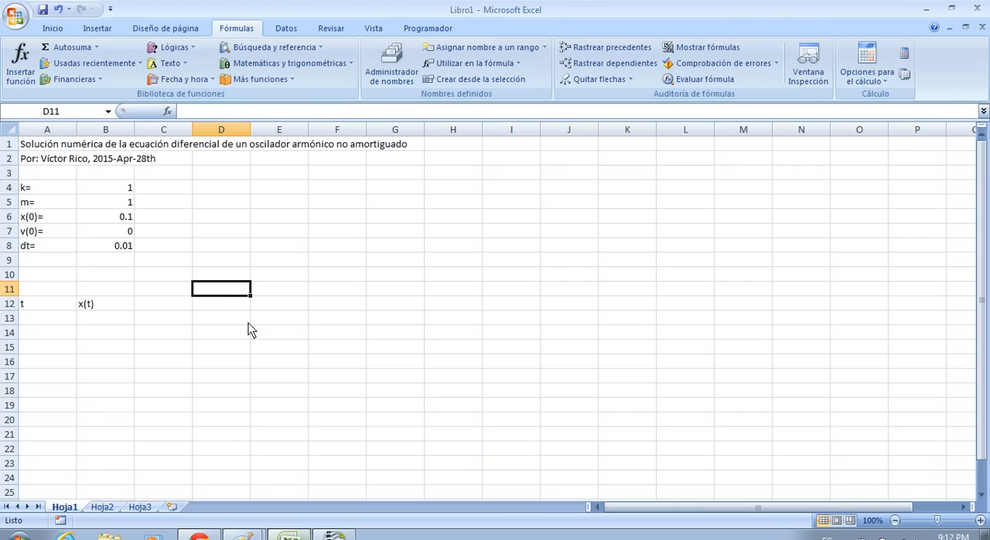
Step: Bring up the Ecuaciones.gif image in Paint to consult the oscillator equations
click(243, 535)
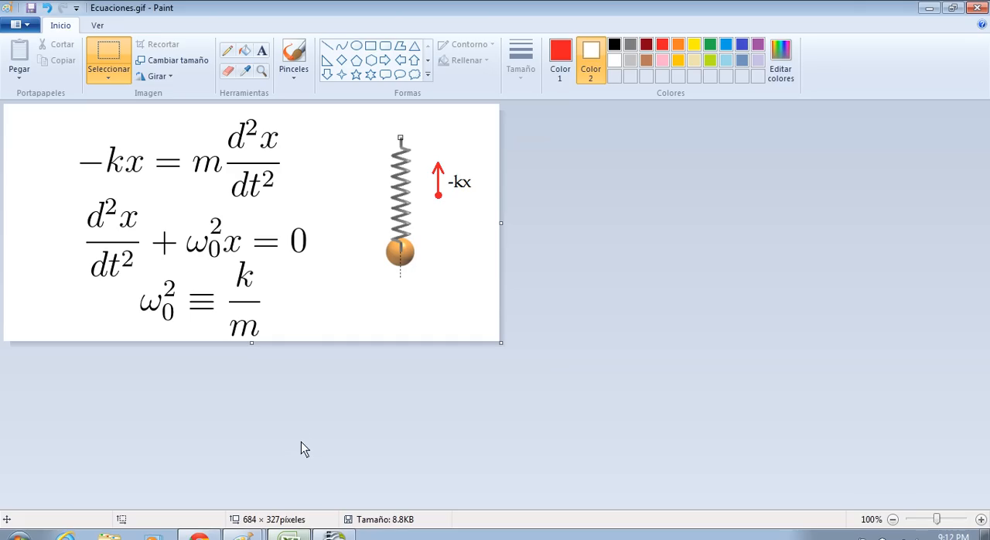